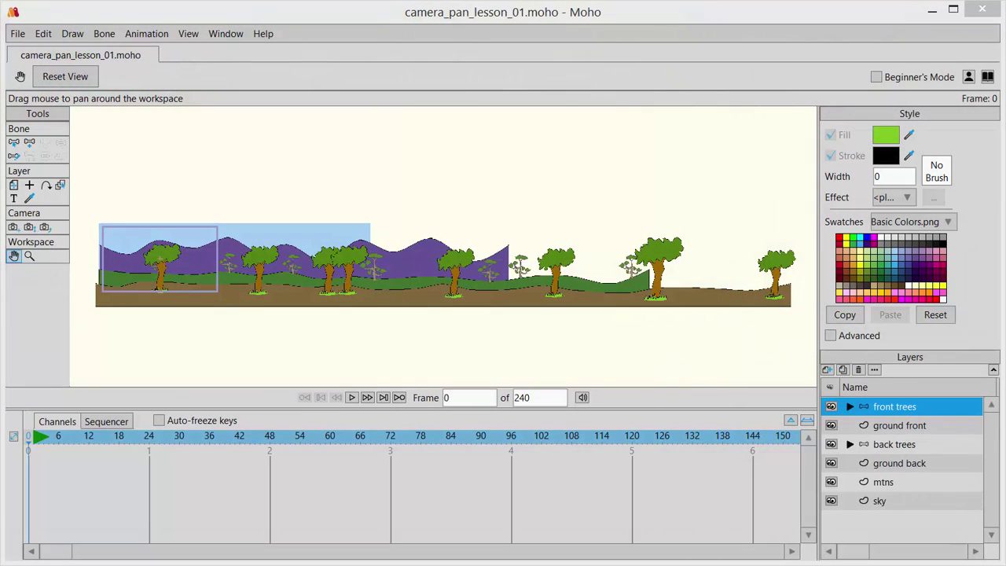
Step: Try tracking the camera diagonally over the scene at frame 0 and reset its position
left_click(13, 227)
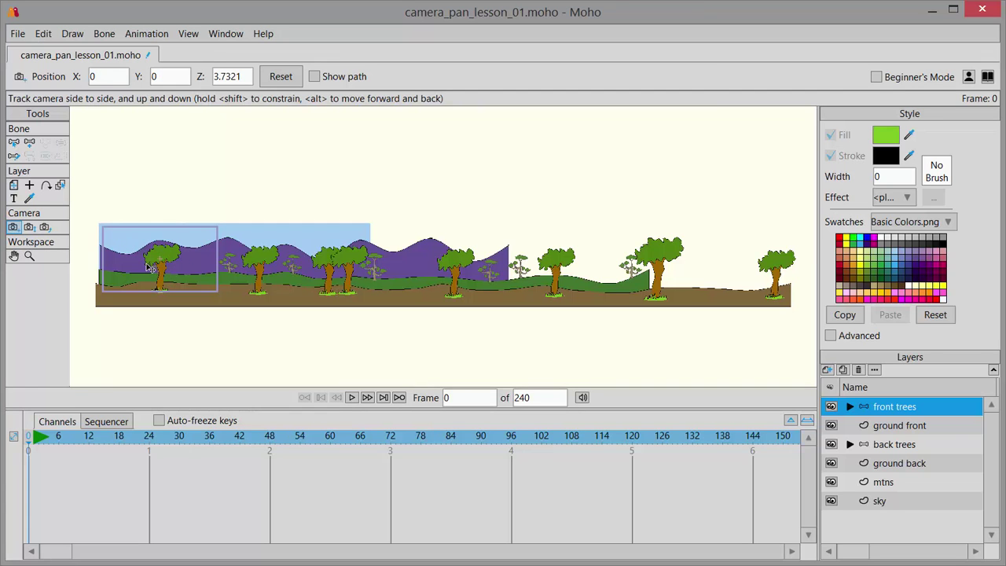
left_click_drag(148, 267, 132, 250)
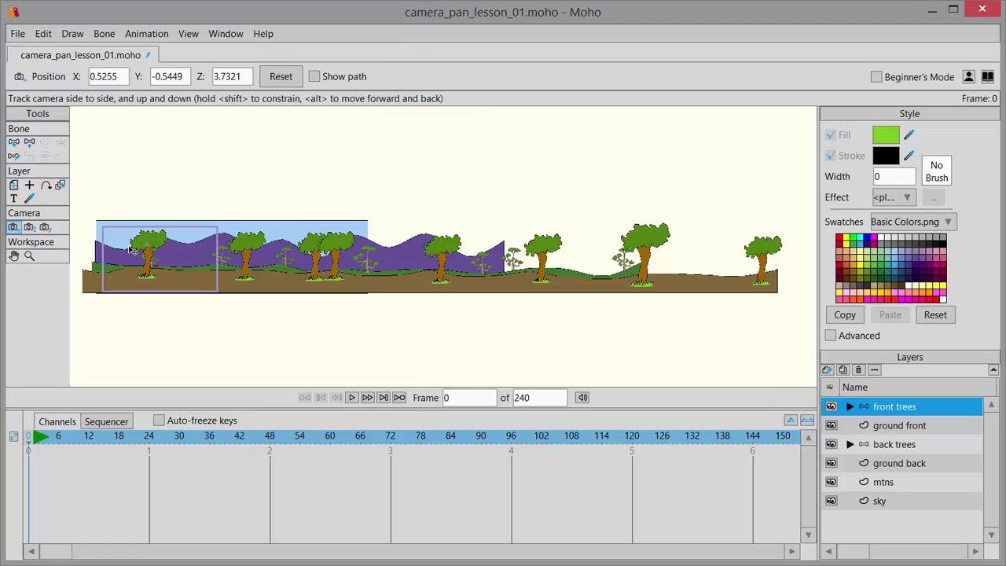
left_click(280, 79)
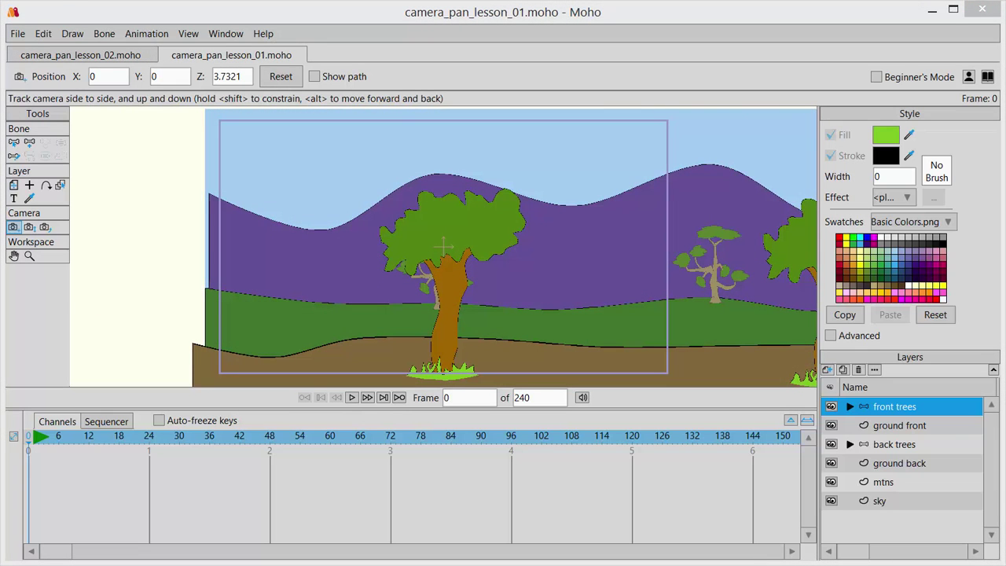
Step: Import the Purple Monster object from purple_monster_01.moho into the scene
left_click(17, 34)
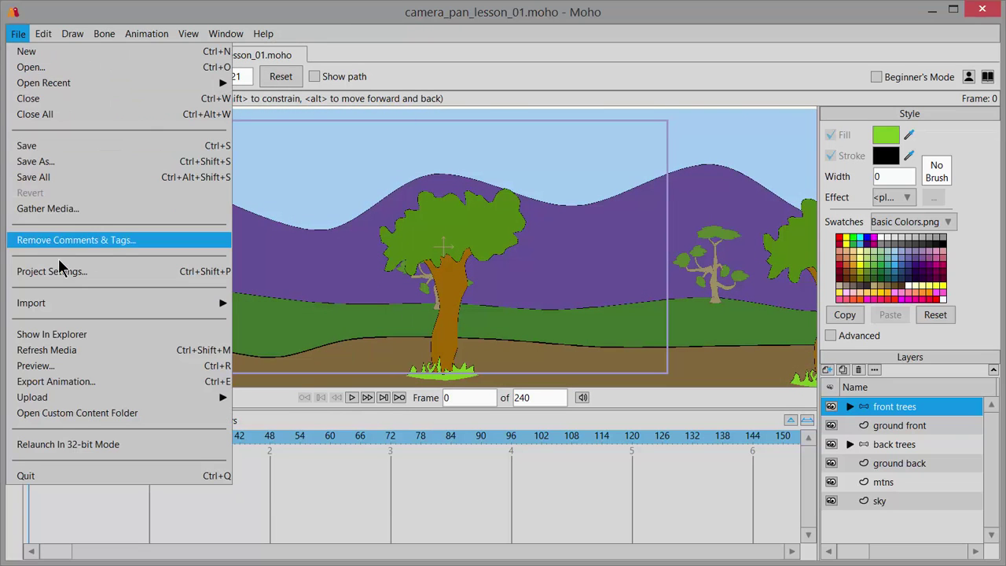
mouse_move(72, 306)
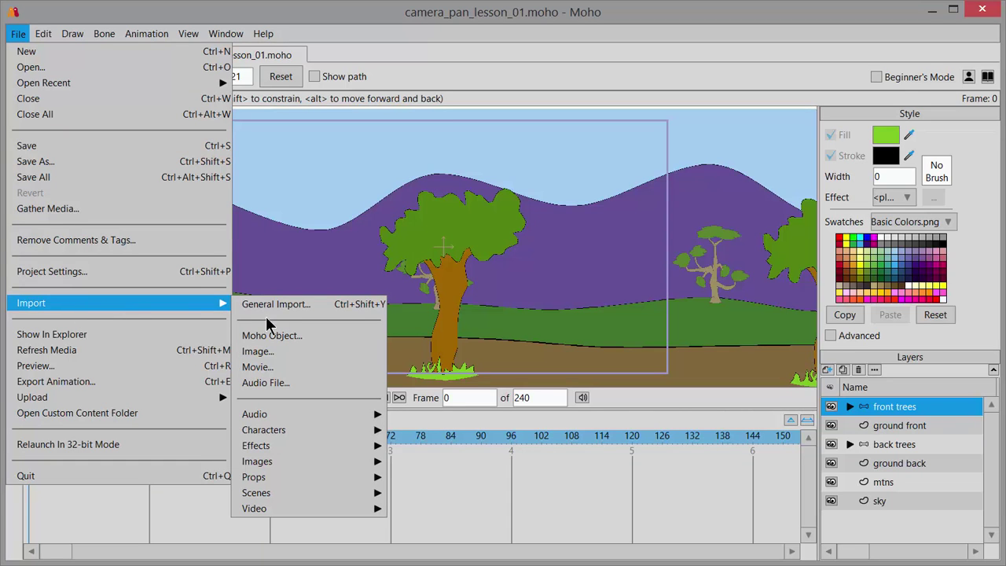
left_click(340, 336)
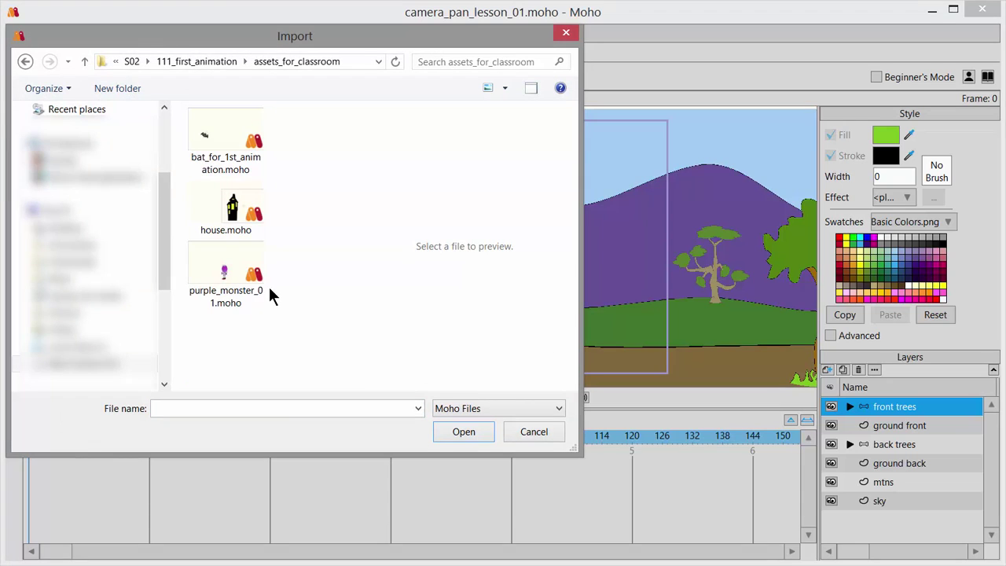
left_click(234, 275)
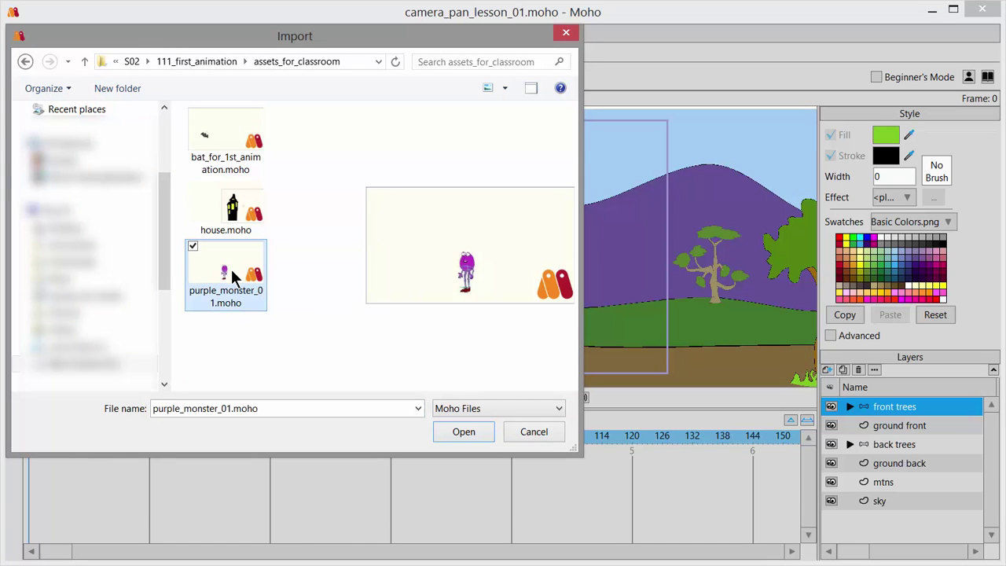
left_click(464, 433)
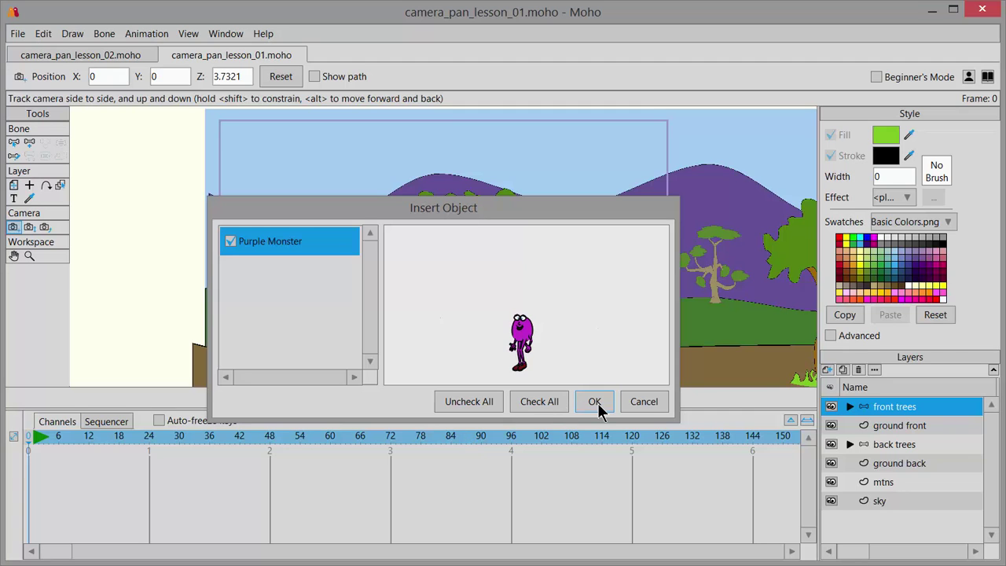
left_click(595, 402)
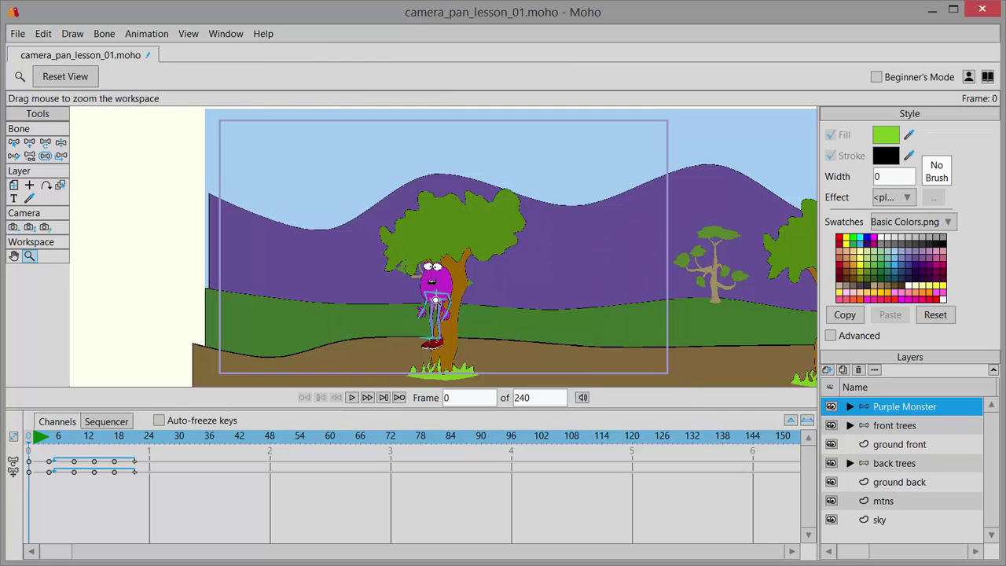
Step: Push the Purple Monster layer back in depth by setting its Z position to -1
left_click(13, 186)
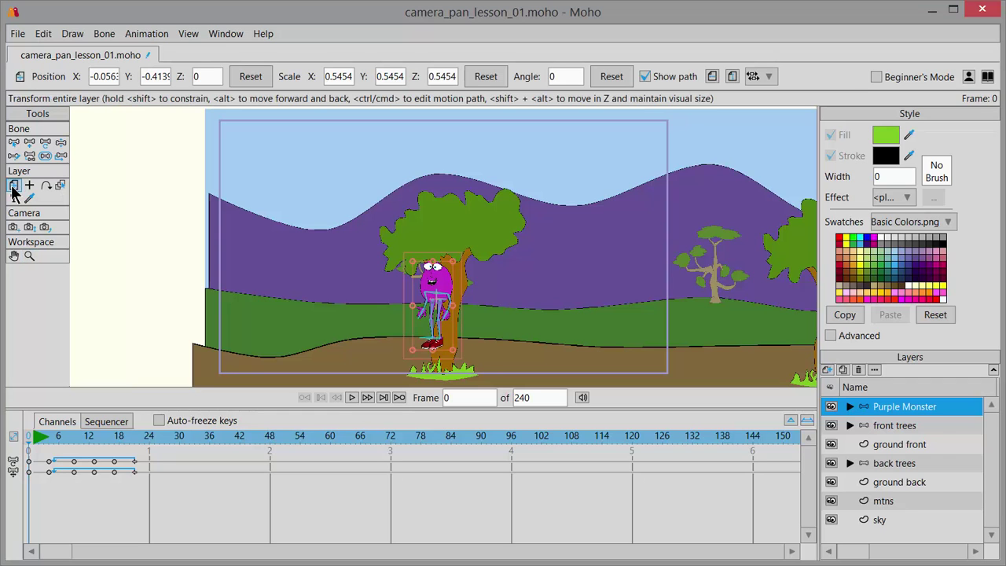
left_click(206, 78)
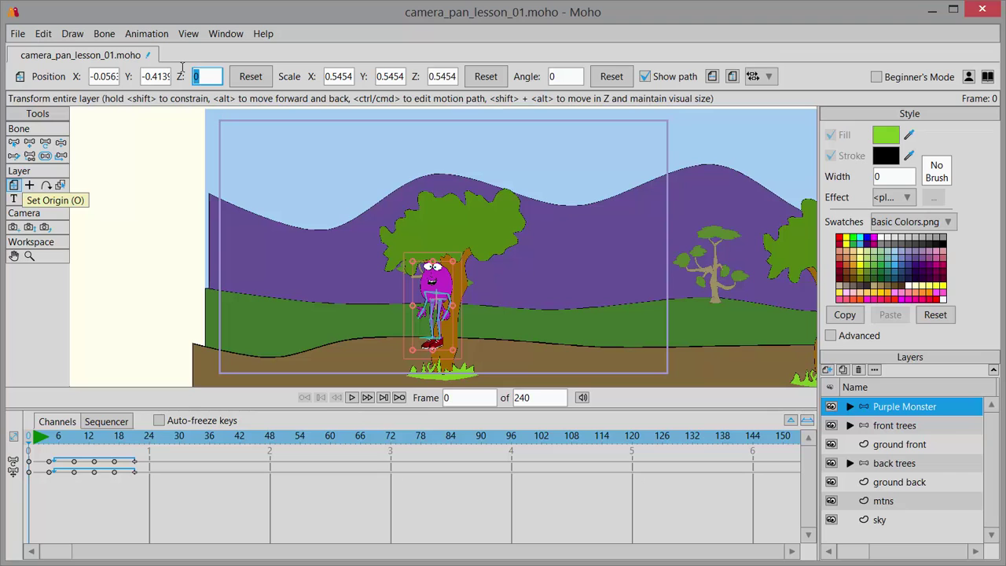
type("-1")
key("Return")
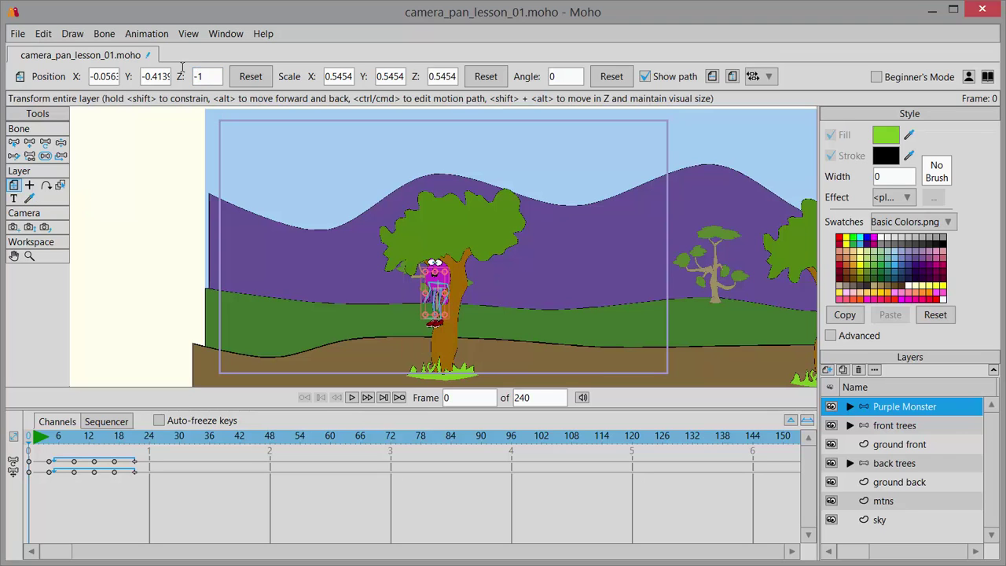
Step: Scale the Purple Monster layer up uniformly to about 0.89 and flip it horizontally
left_click_drag(450, 276, 454, 266)
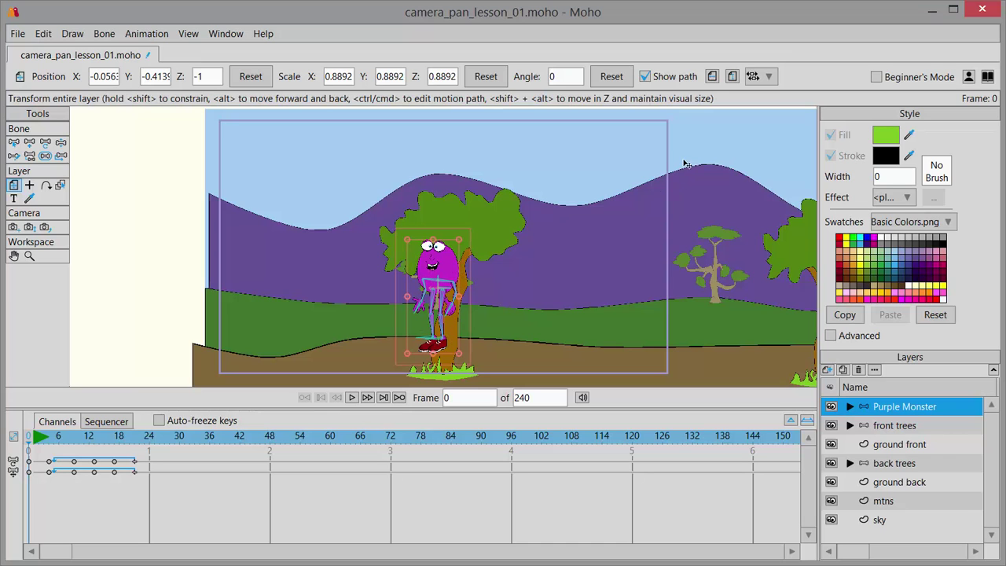
left_click(712, 78)
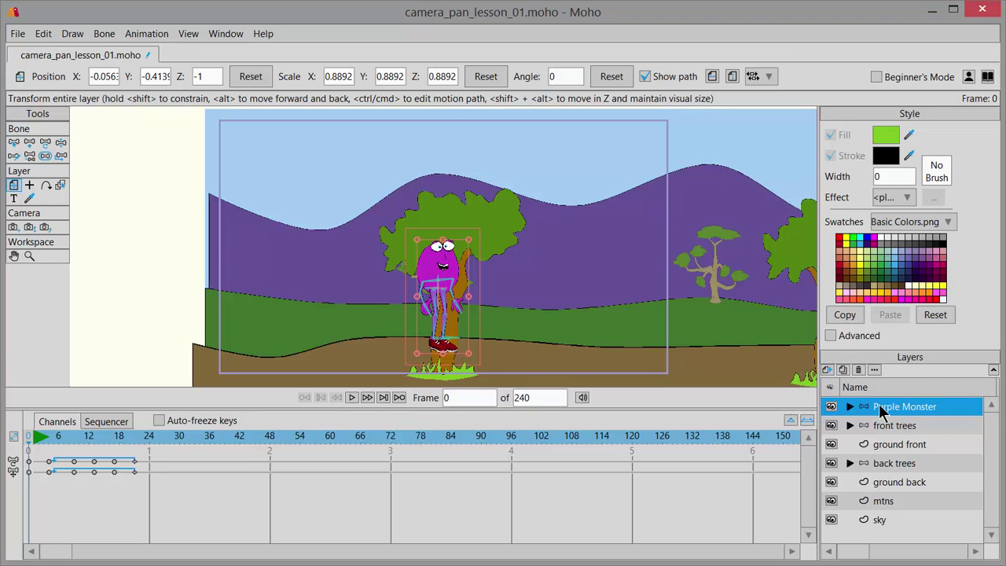
Step: Place the Purple Monster layer directly below front trees and shift the monster past the tree trunk to about X 0.46, Y -0.47
left_click_drag(880, 410, 888, 440)
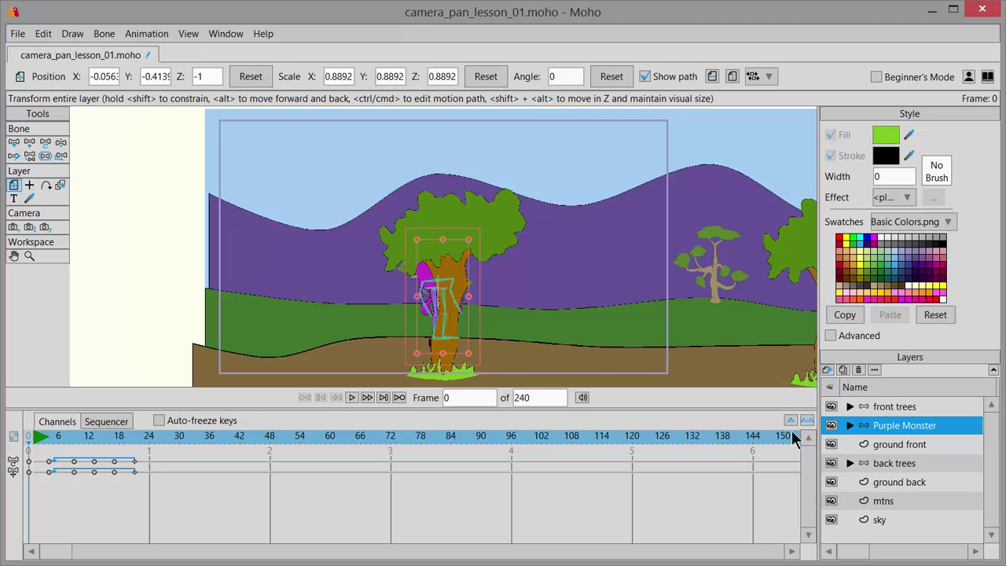
left_click_drag(428, 295, 484, 297)
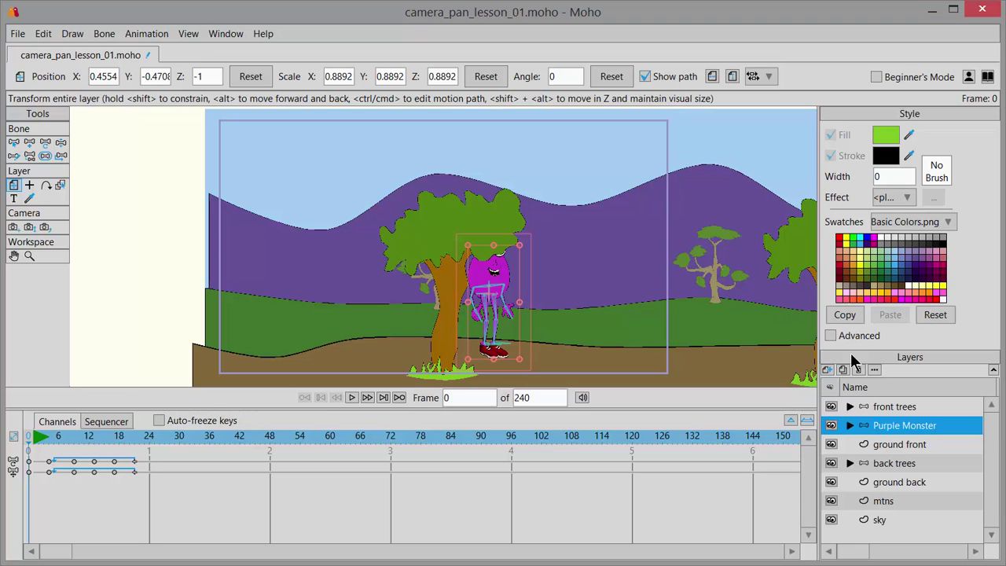
Step: Make the Purple Monster layer immune to camera and raise the monster onto the ground at about X 0.51, Y -0.23
double_click(901, 424)
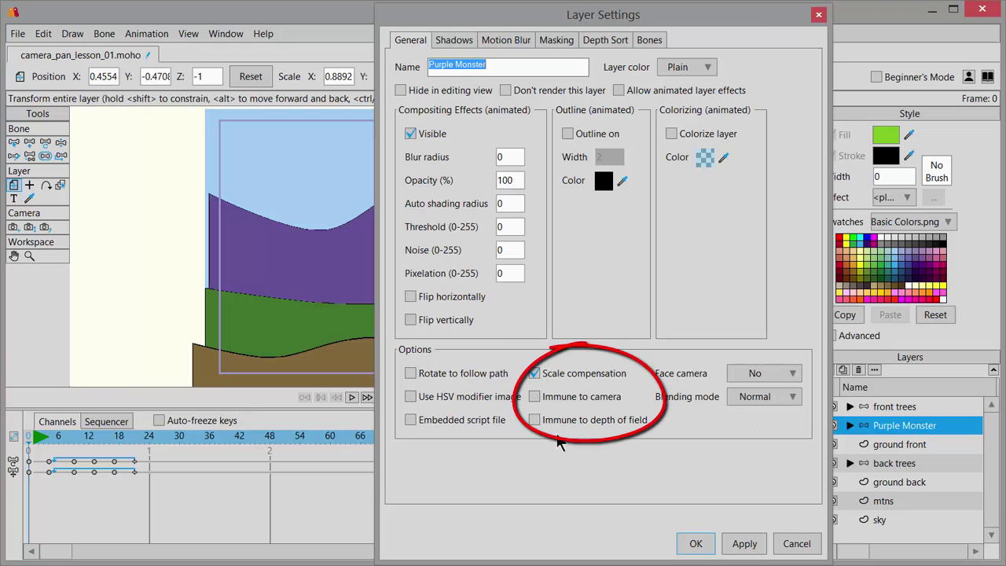
left_click(534, 398)
left_click(696, 543)
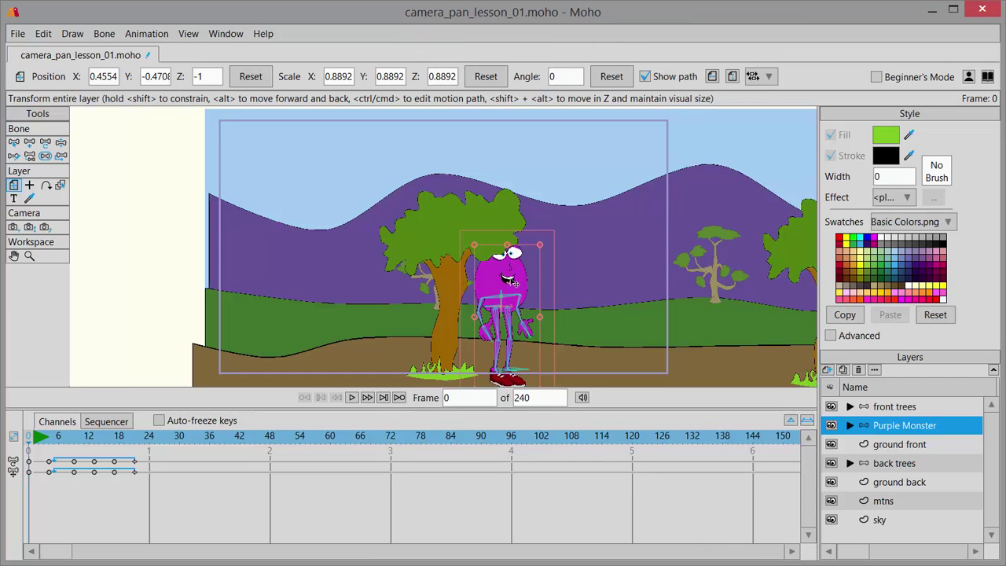
left_click_drag(527, 298, 532, 269)
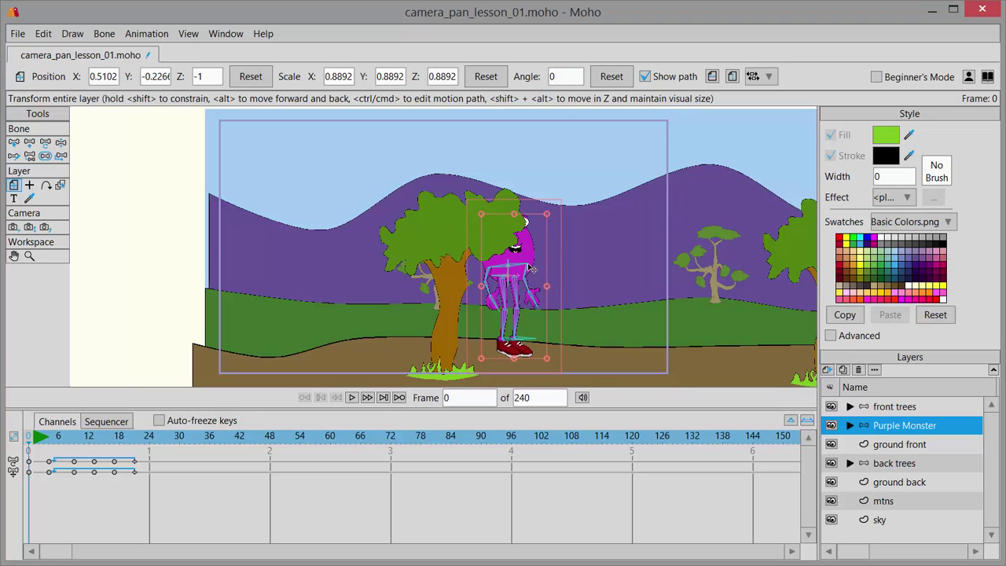
Step: Create a starting Track Camera keyframe at frame 1 with the camera at its default position
left_click(367, 397)
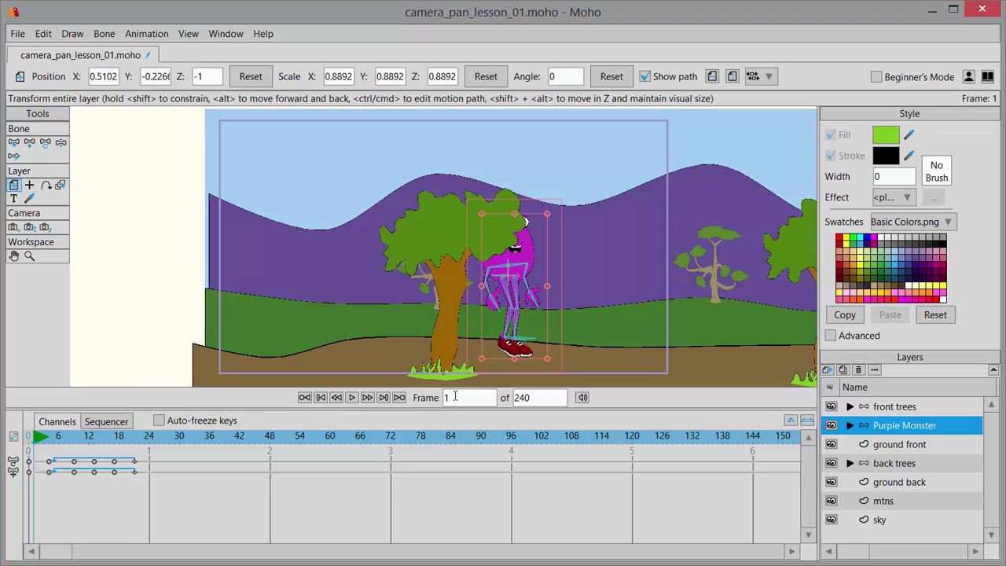
left_click(13, 228)
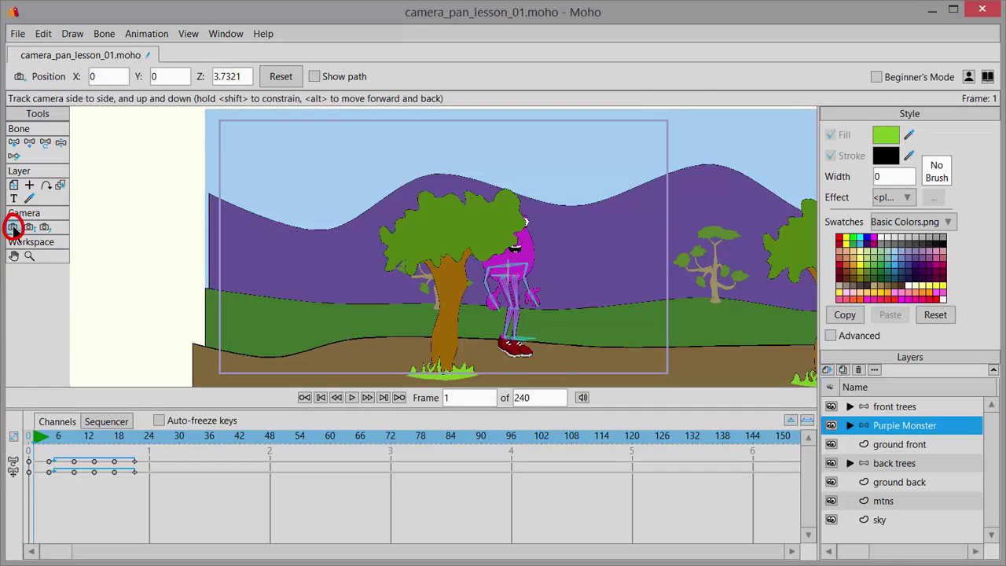
left_click(137, 234)
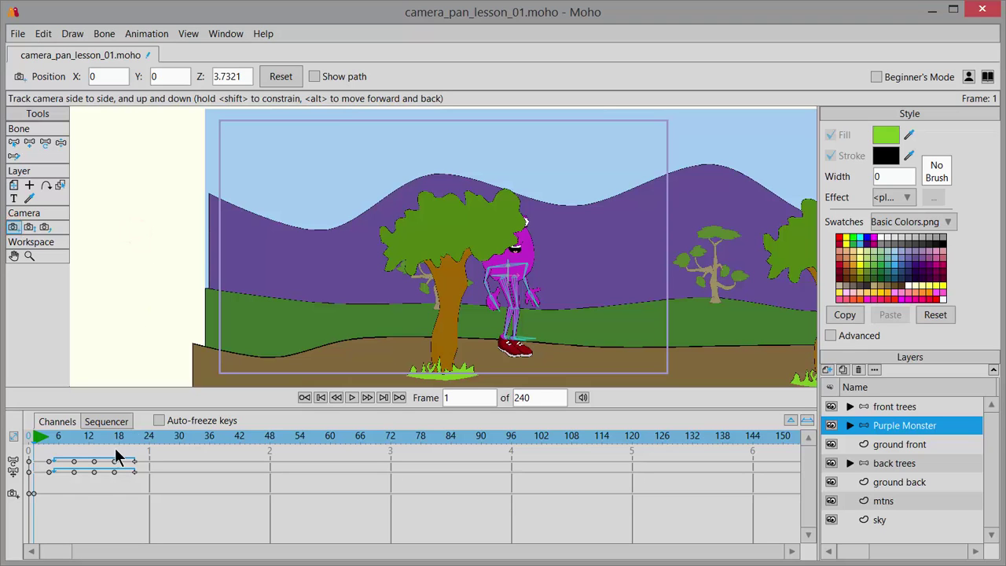
left_click(32, 494)
Step: Extend the animation's total length to 500 frames
double_click(538, 398)
type("500")
key("Return")
Step: At frame 400, track the camera sideways toward the end of the scenery, to about X 21.9 with Y at 0
double_click(459, 399)
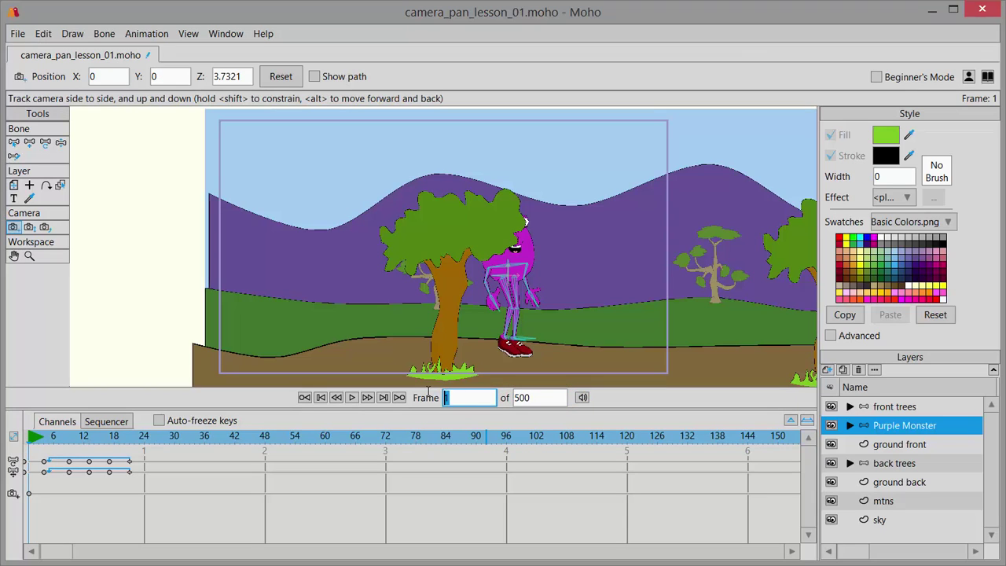
type("400")
key("Return")
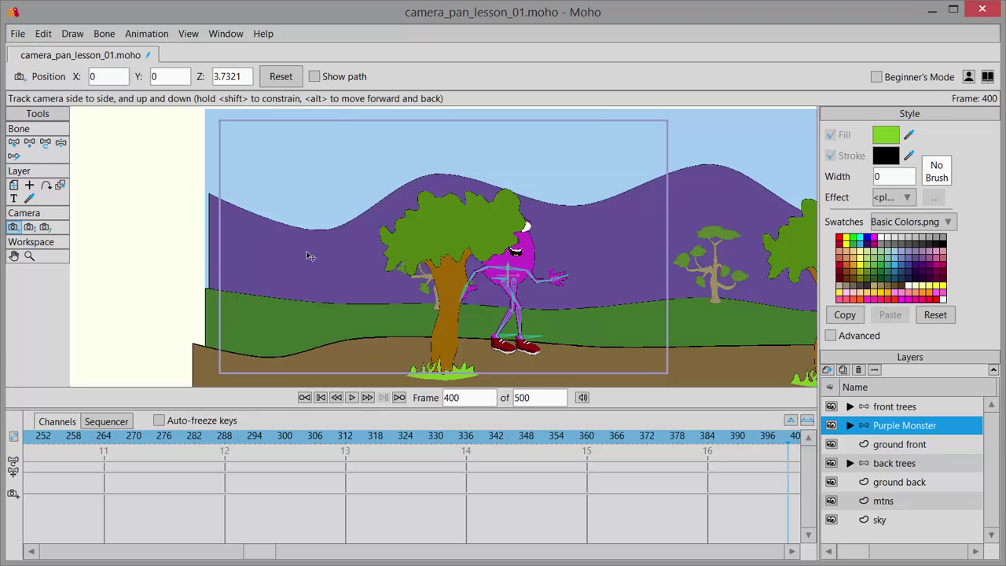
left_click_drag(571, 284, 430, 268)
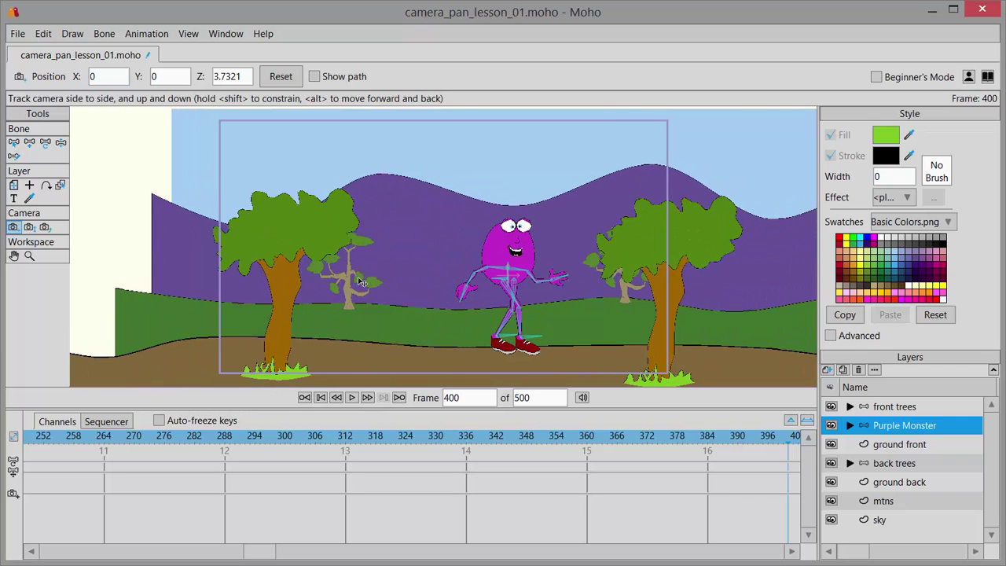
left_click_drag(566, 289, 236, 304)
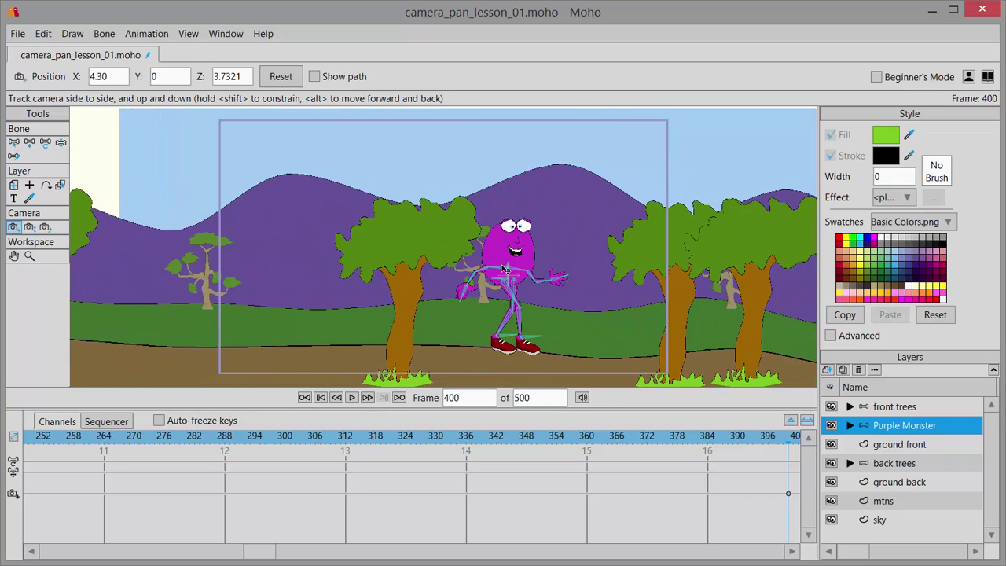
left_click_drag(591, 270, 330, 275)
left_click_drag(591, 270, 320, 276)
left_click_drag(617, 255, 440, 274)
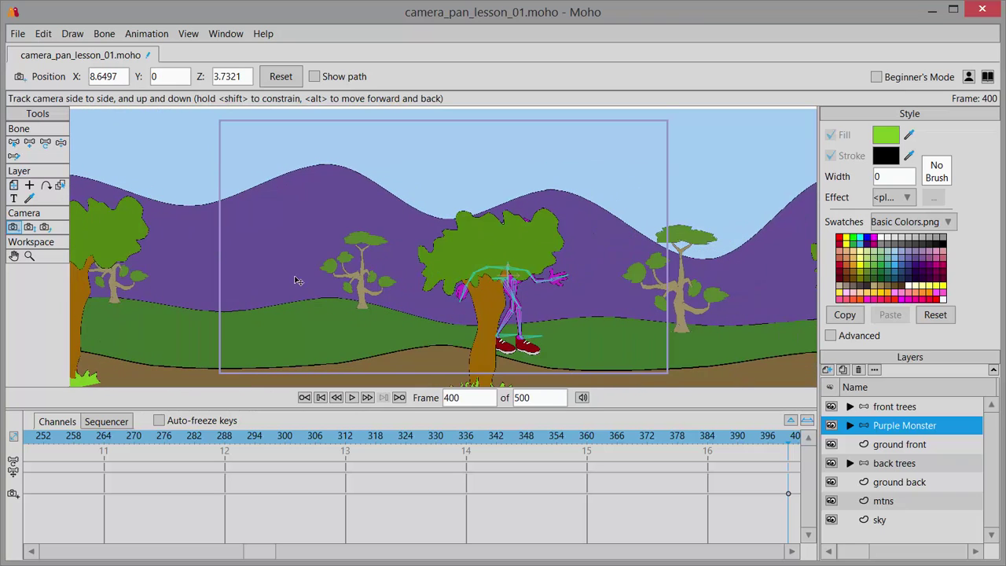
left_click_drag(605, 271, 335, 282)
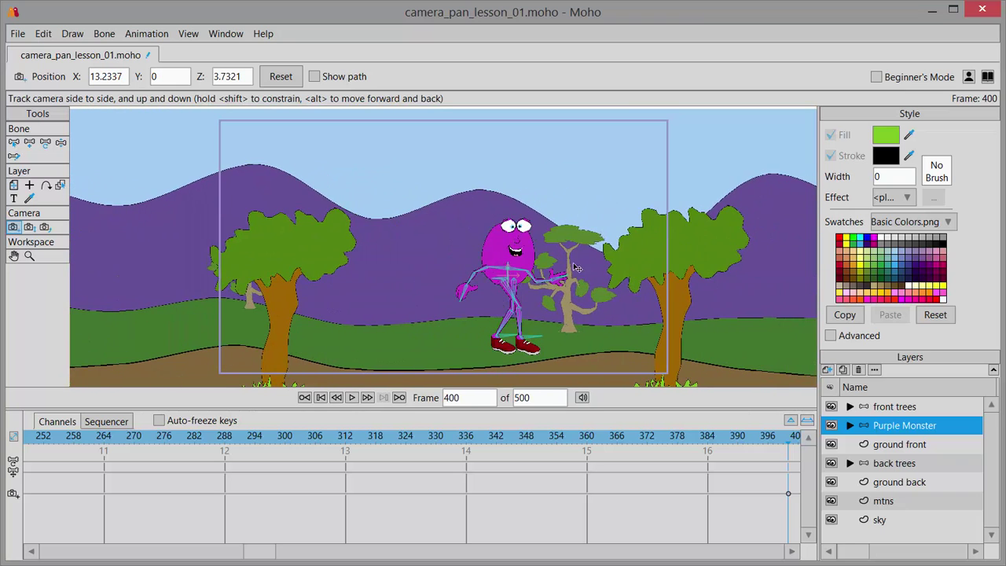
left_click_drag(580, 267, 416, 274)
left_click_drag(594, 260, 495, 269)
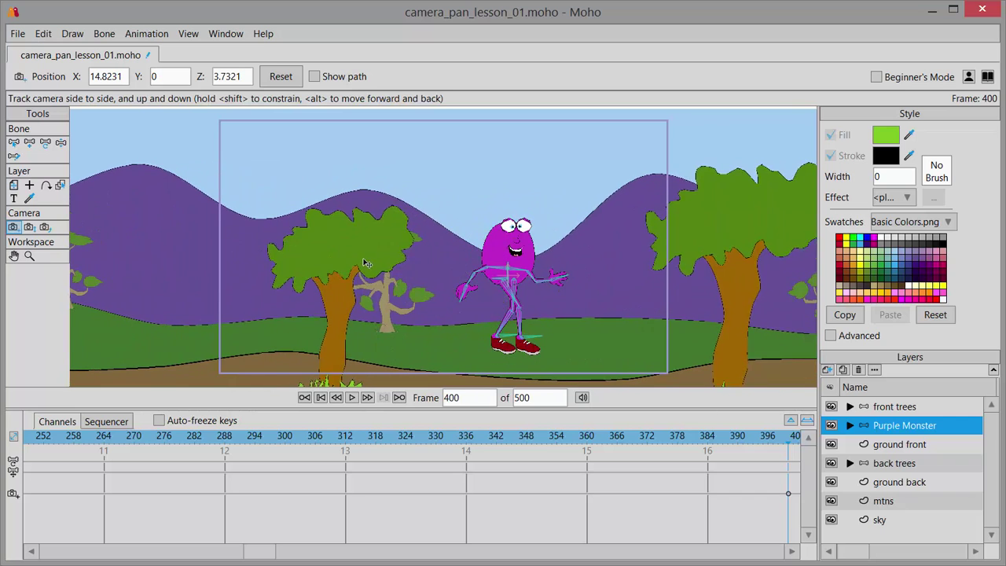
mouse_move(357, 272)
left_mouse_down()
mouse_move(628, 270)
mouse_move(624, 317)
left_mouse_up()
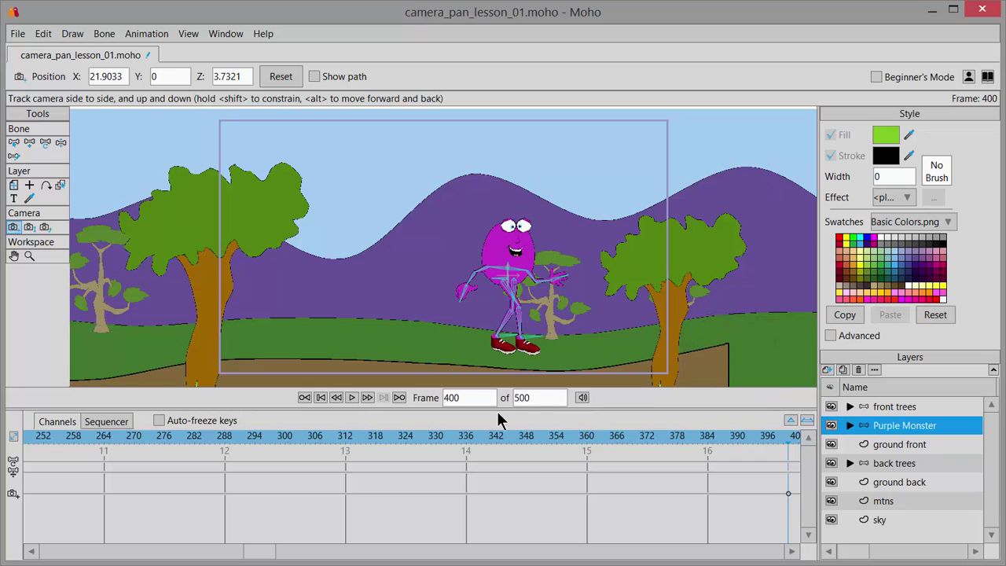
Step: Play the animation from frame 0 to review the camera pan, stopping after the frame 400 keyframe
left_click(472, 397)
type("0")
key("Return")
left_click(352, 398)
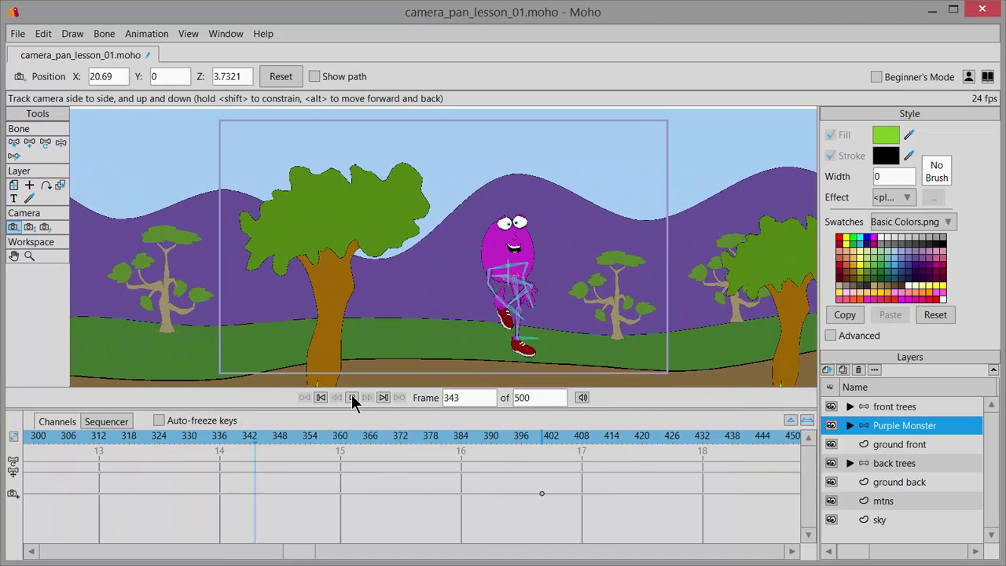
left_click(352, 397)
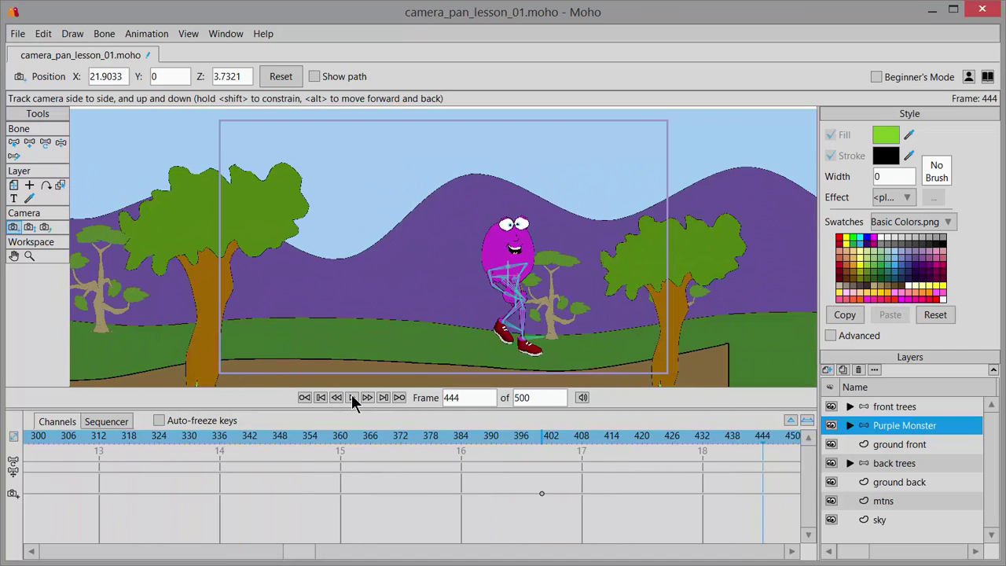
Step: Change the interpolation of the camera keyframe at frame 400 to Linear
left_click(547, 440)
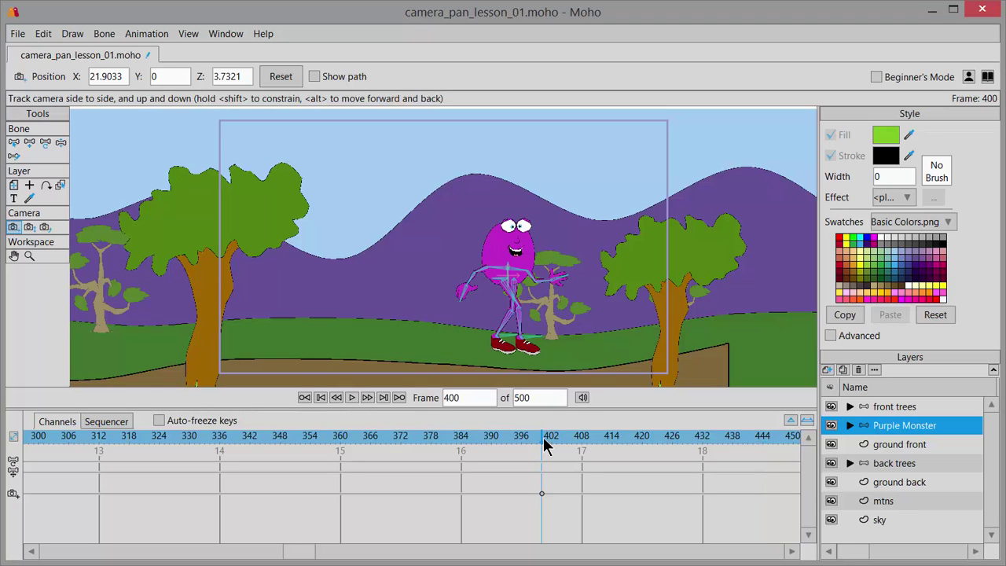
right_click(542, 495)
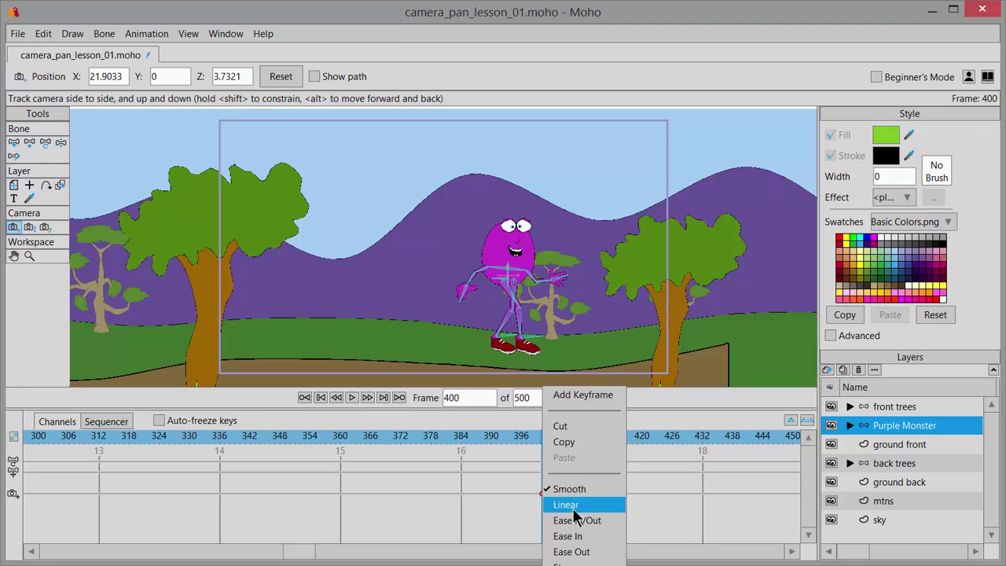
left_click(565, 504)
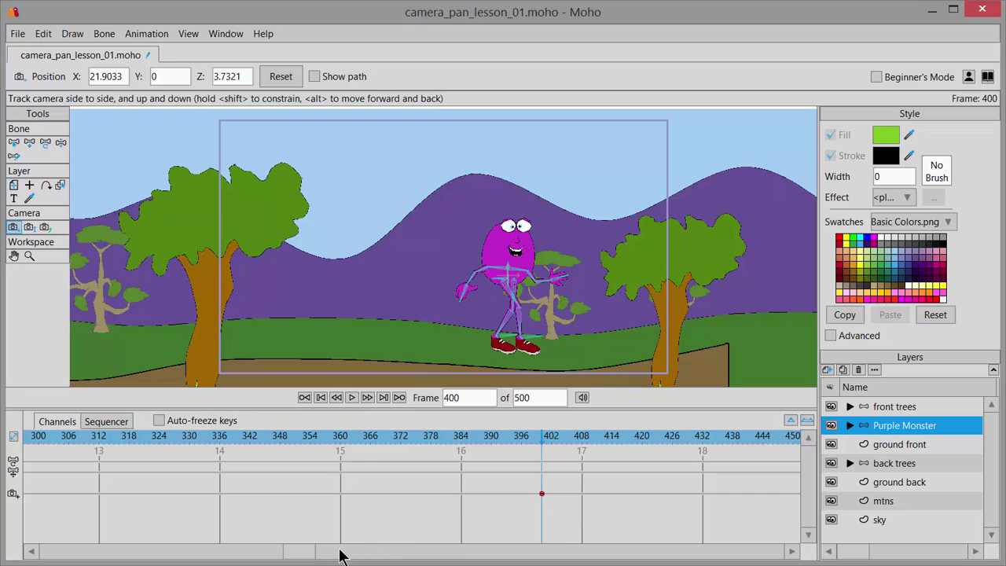
Step: Change the interpolation of the camera keyframe at frame 1 to Linear
left_click_drag(315, 552, 34, 550)
left_click(33, 493)
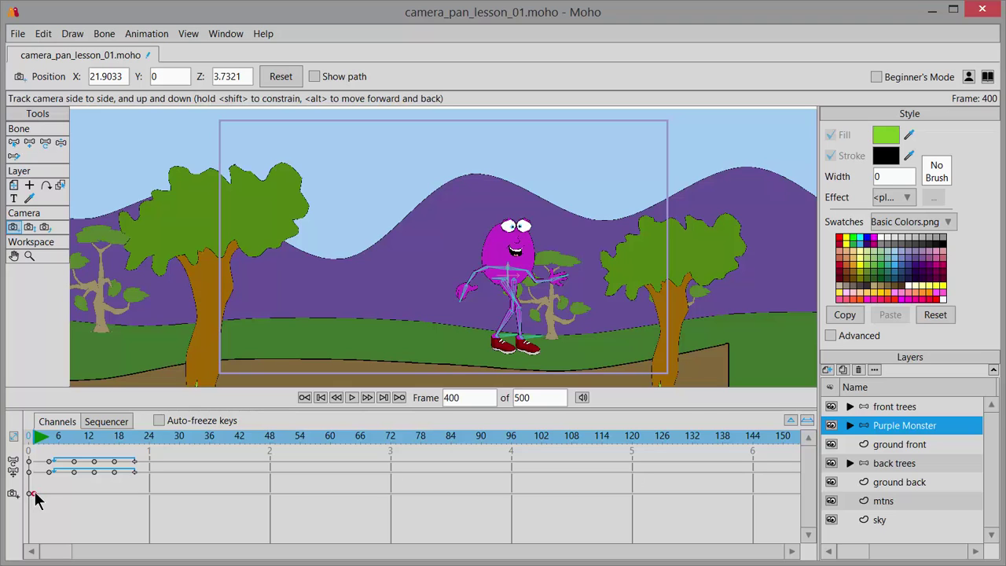
right_click(33, 494)
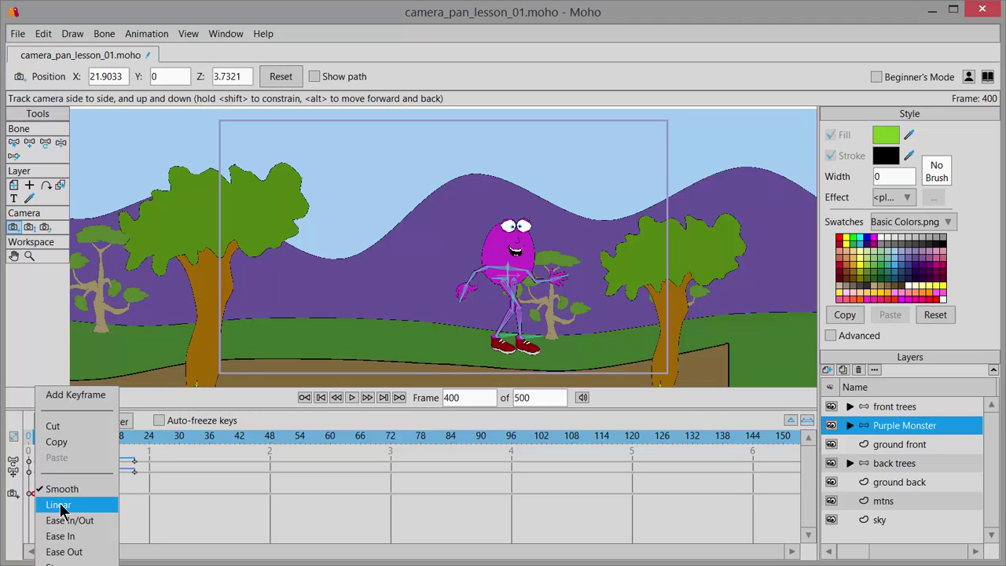
left_click(61, 509)
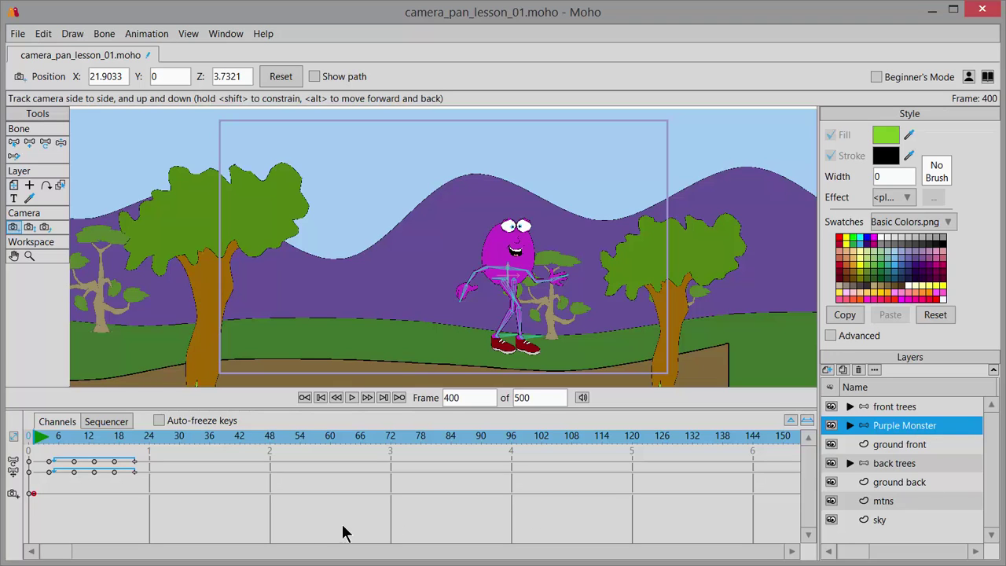
Step: Reset all bones of the Purple Monster layer at frame 400
left_click_drag(56, 554, 325, 550)
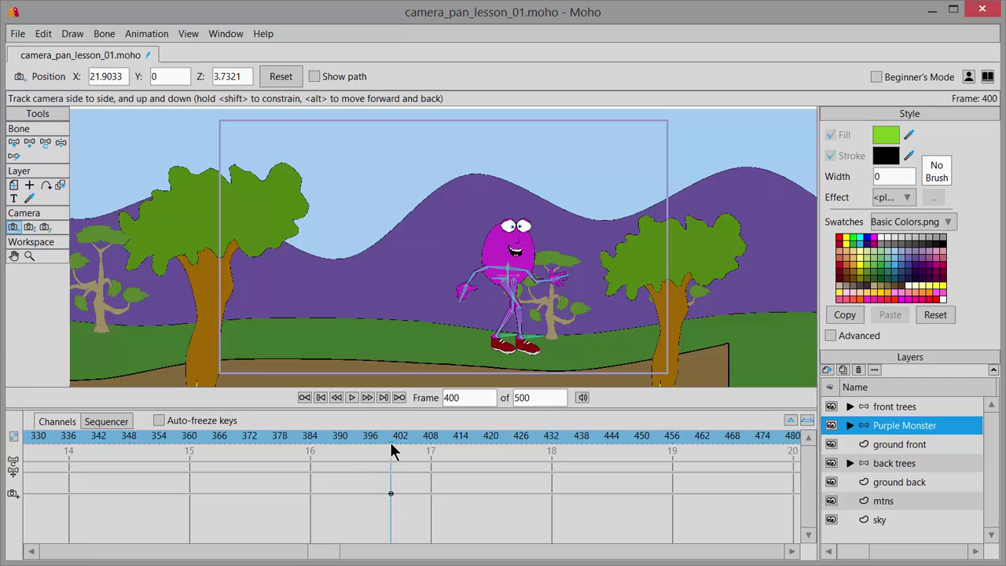
left_click(105, 35)
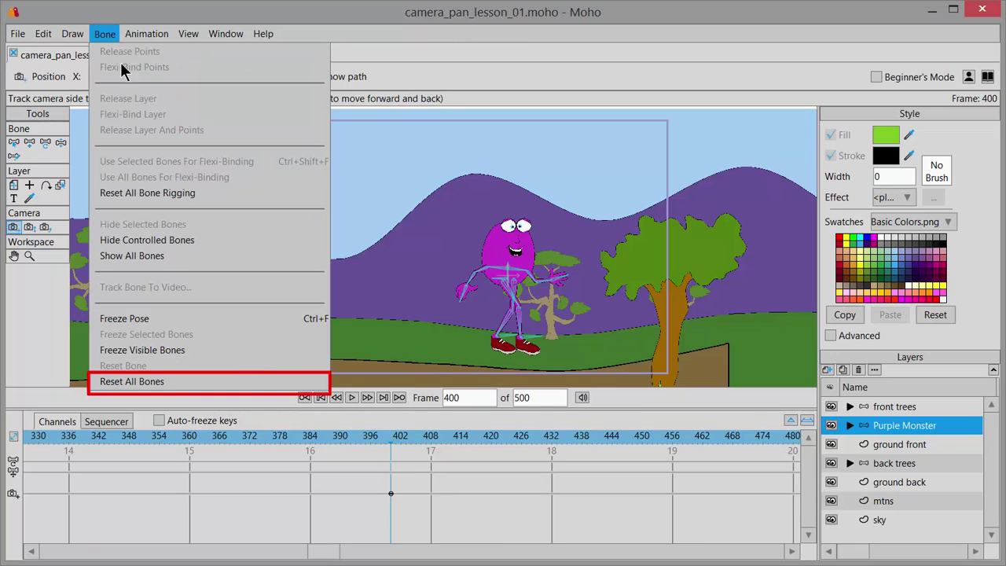
left_click(174, 380)
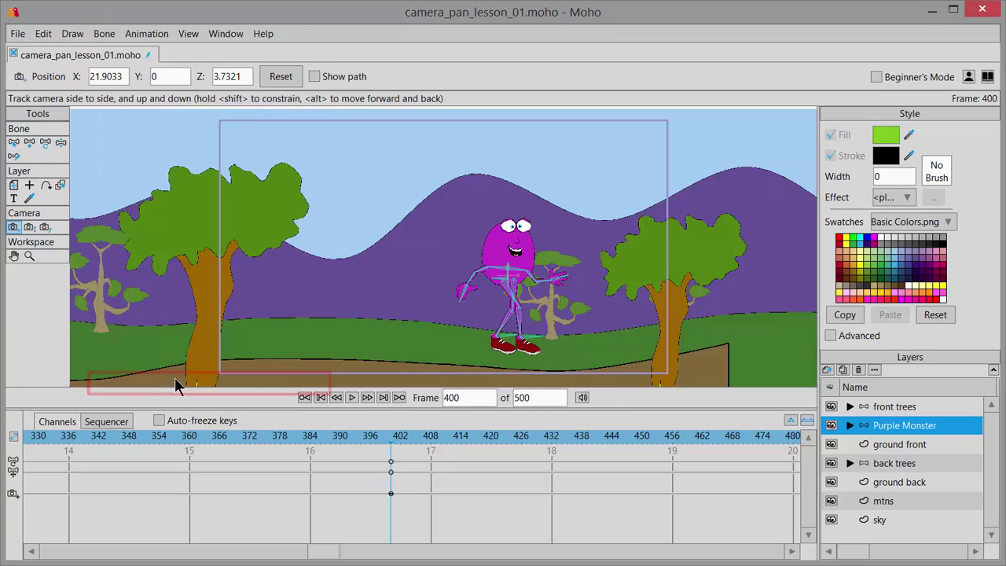